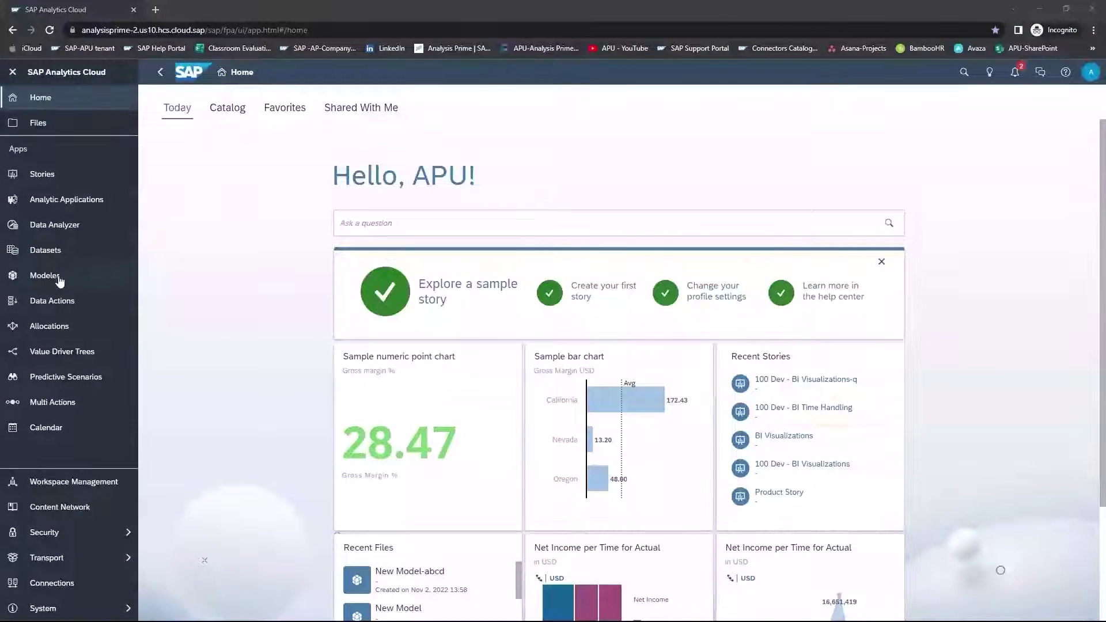
Create a new blank model from the Modeler, then view it as a table and return to the diagram.
left_click(45, 281)
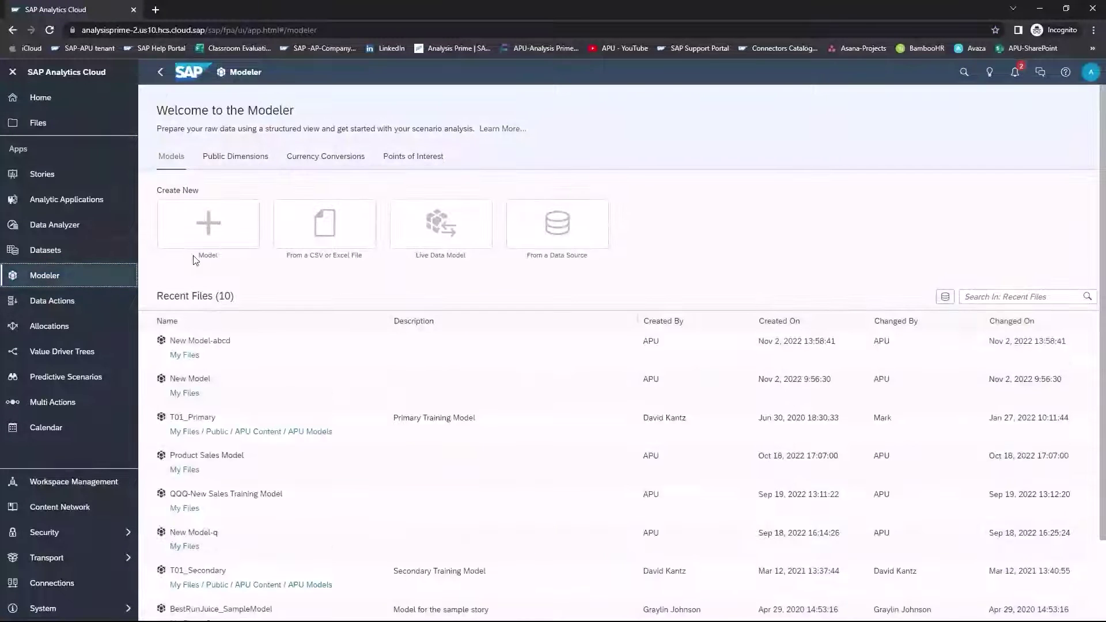
left_click(210, 221)
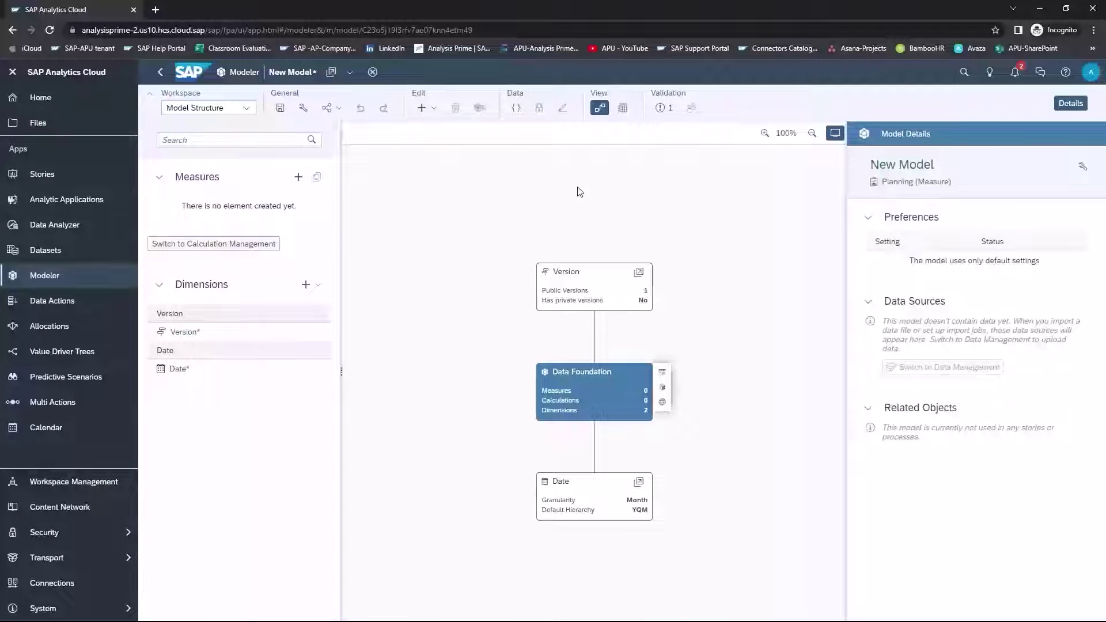
left_click(600, 110)
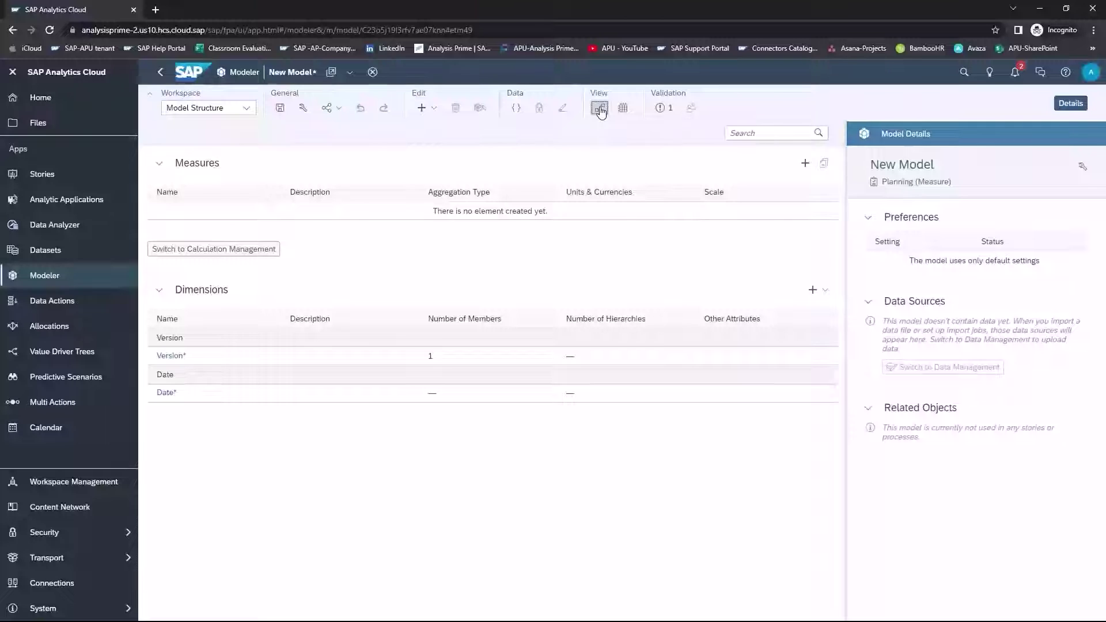
left_click(600, 111)
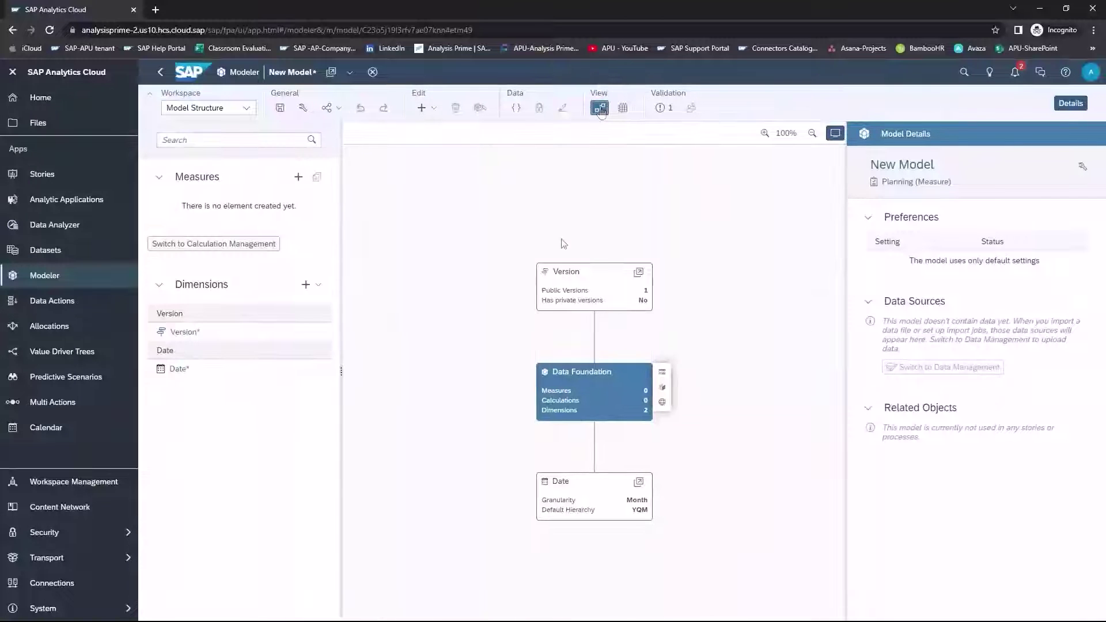
Add a measure named Price with 2 decimal places.
left_click(299, 178)
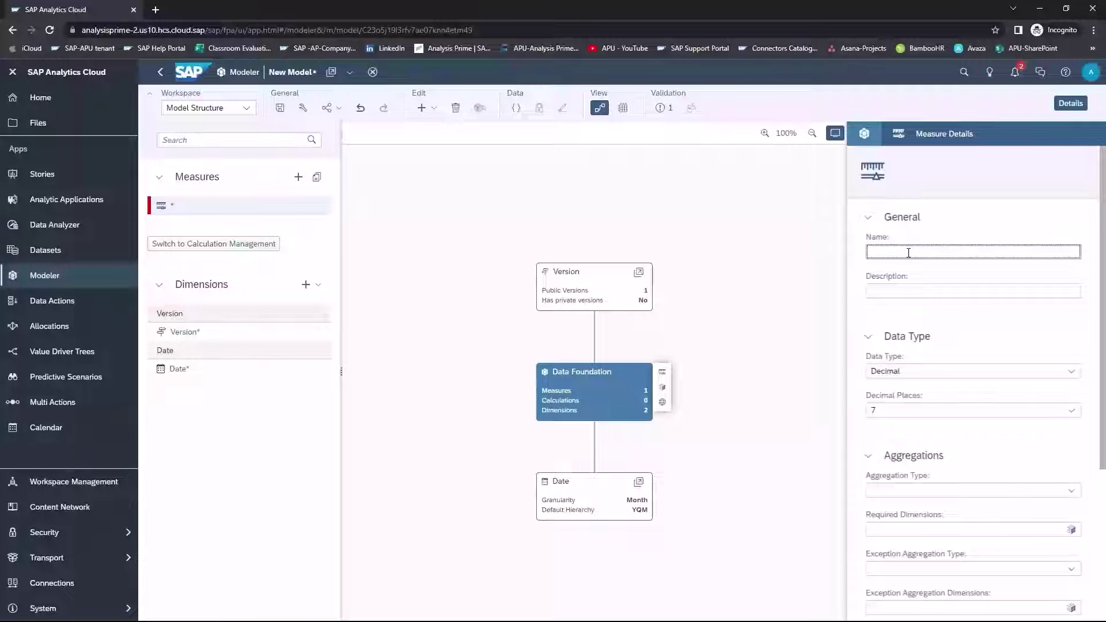
type("Price")
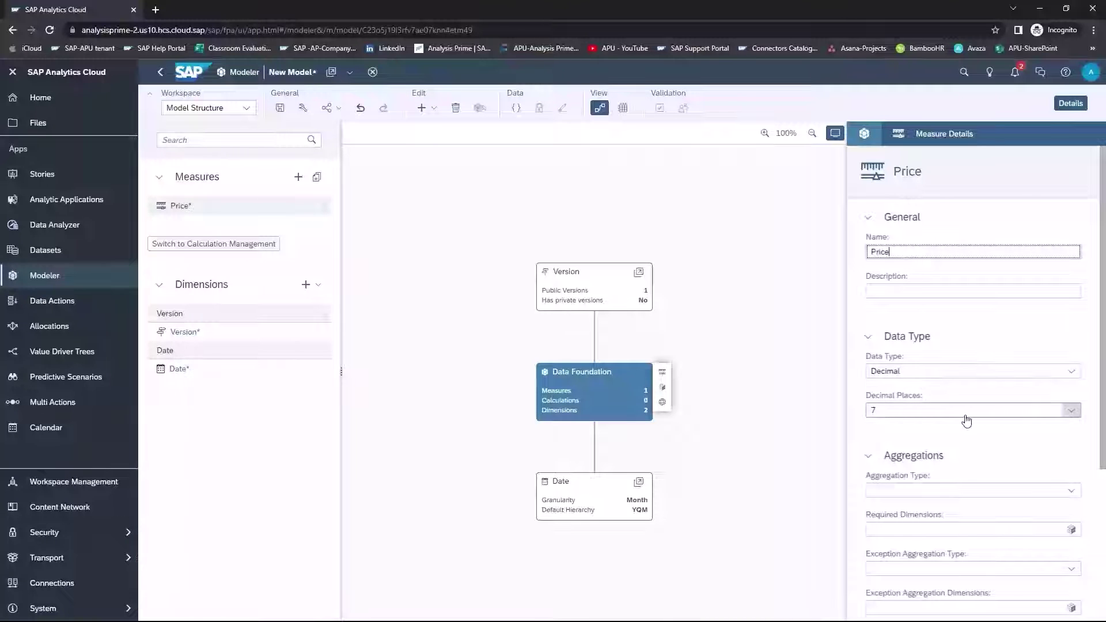
left_click(1071, 413)
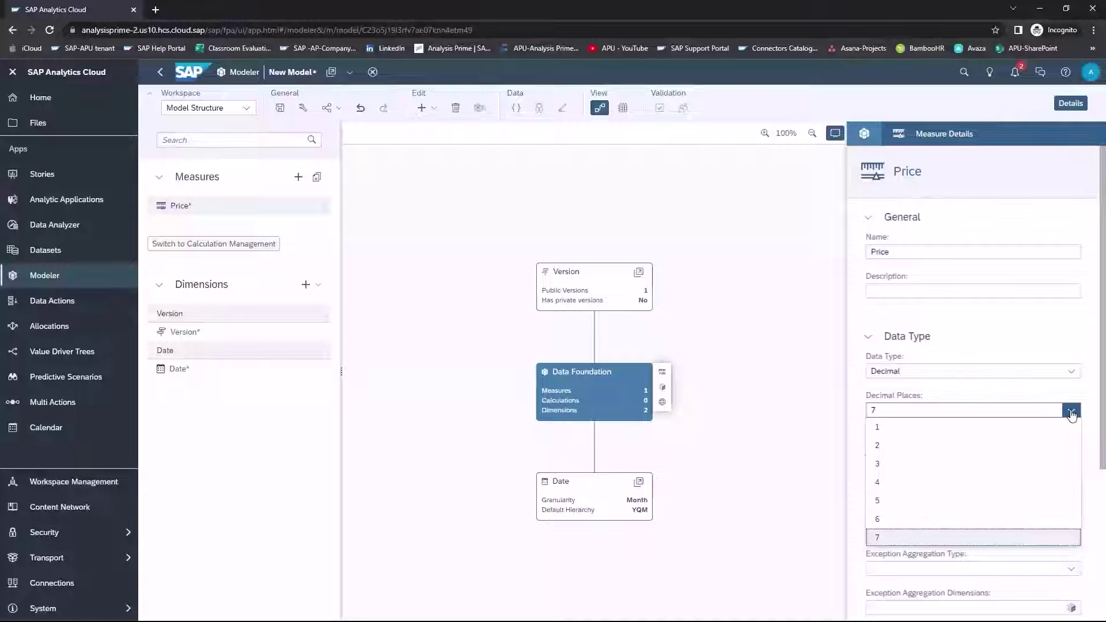
left_click(939, 448)
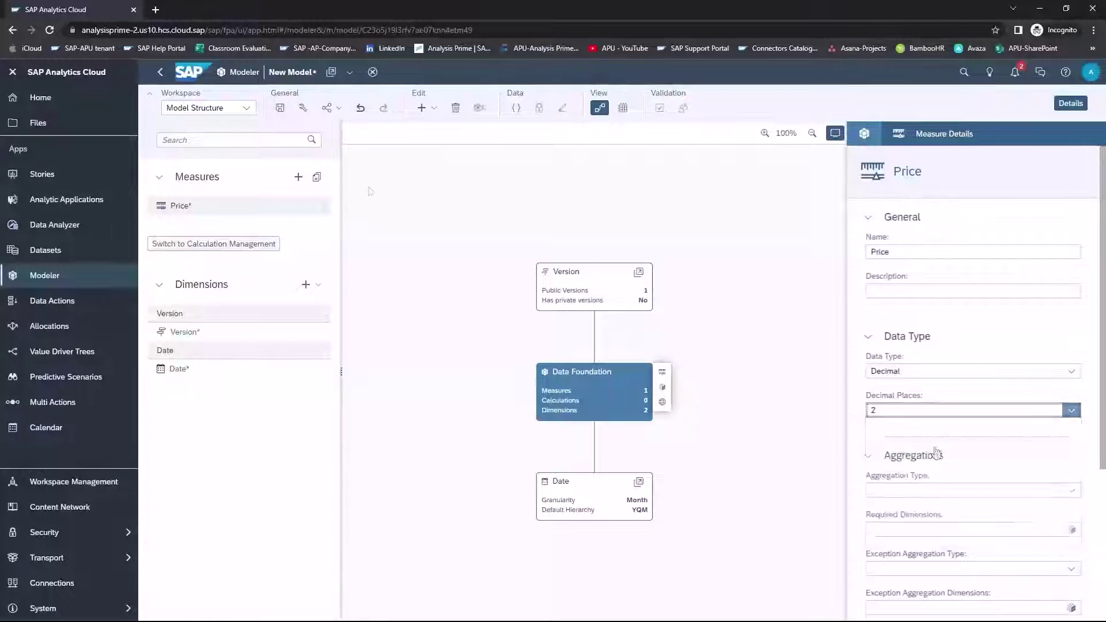
Add a second measure named QuantitySold with data type Integer.
left_click(298, 178)
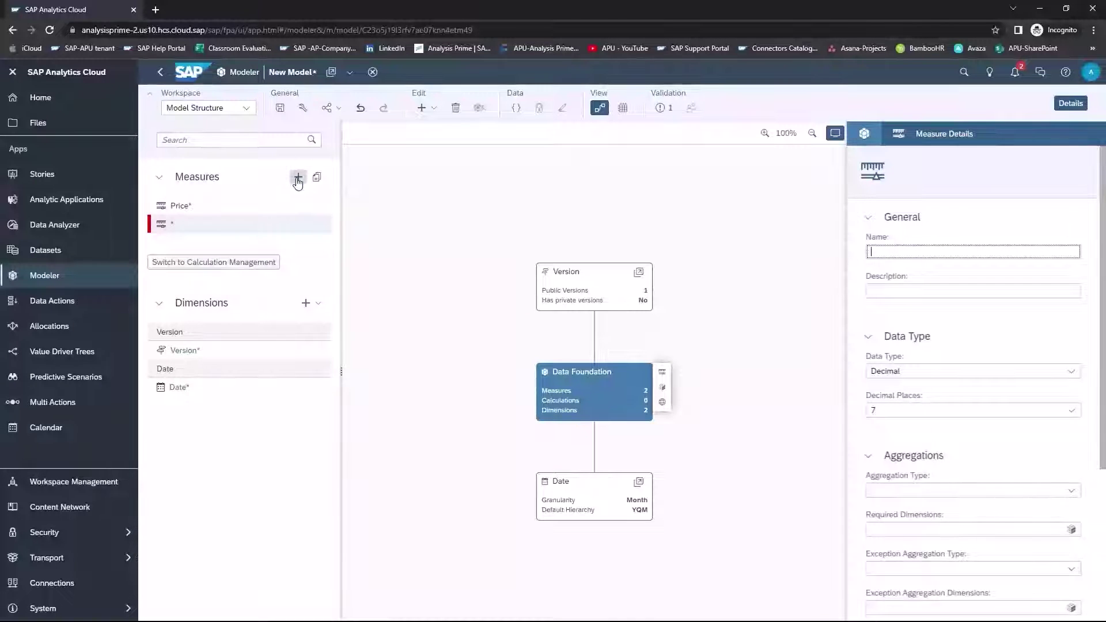
left_click(874, 251)
type("Q")
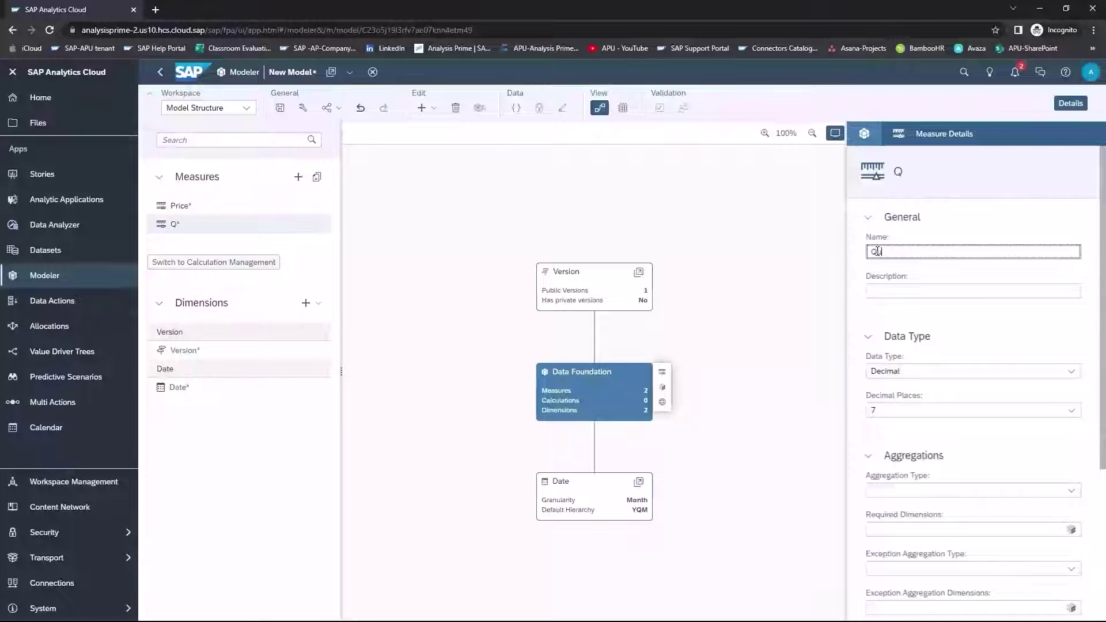
type("uantity")
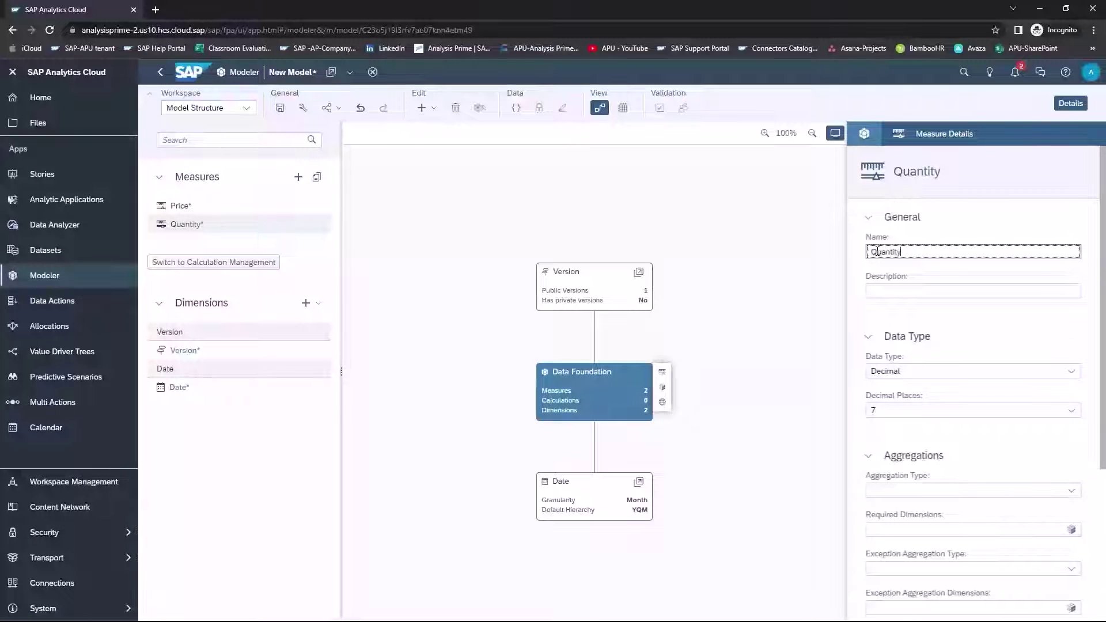
type("Sold")
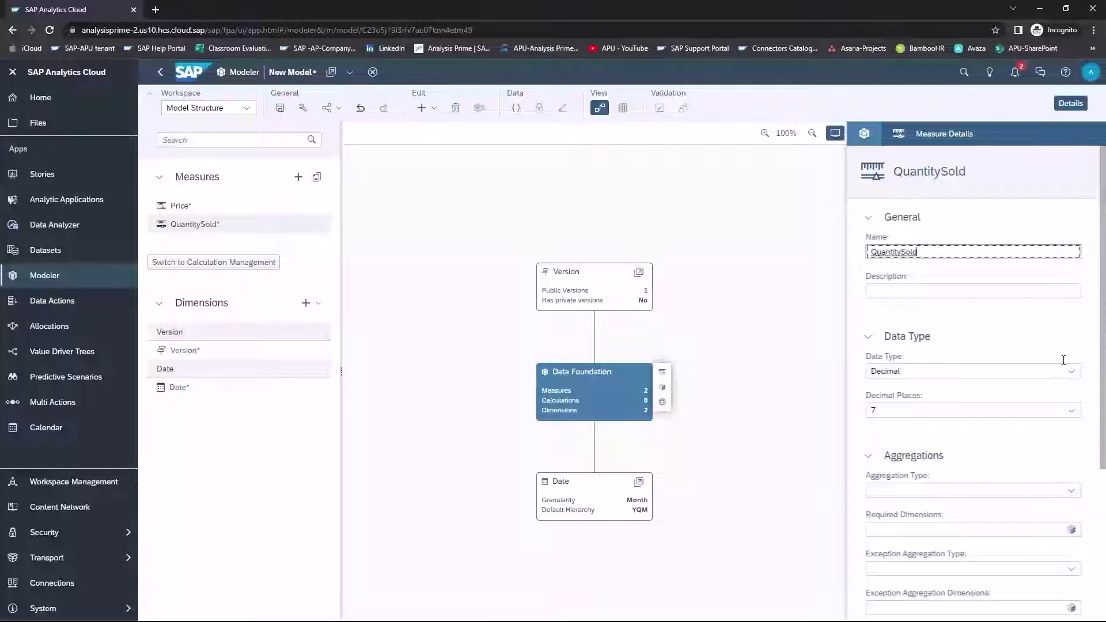
left_click(1070, 371)
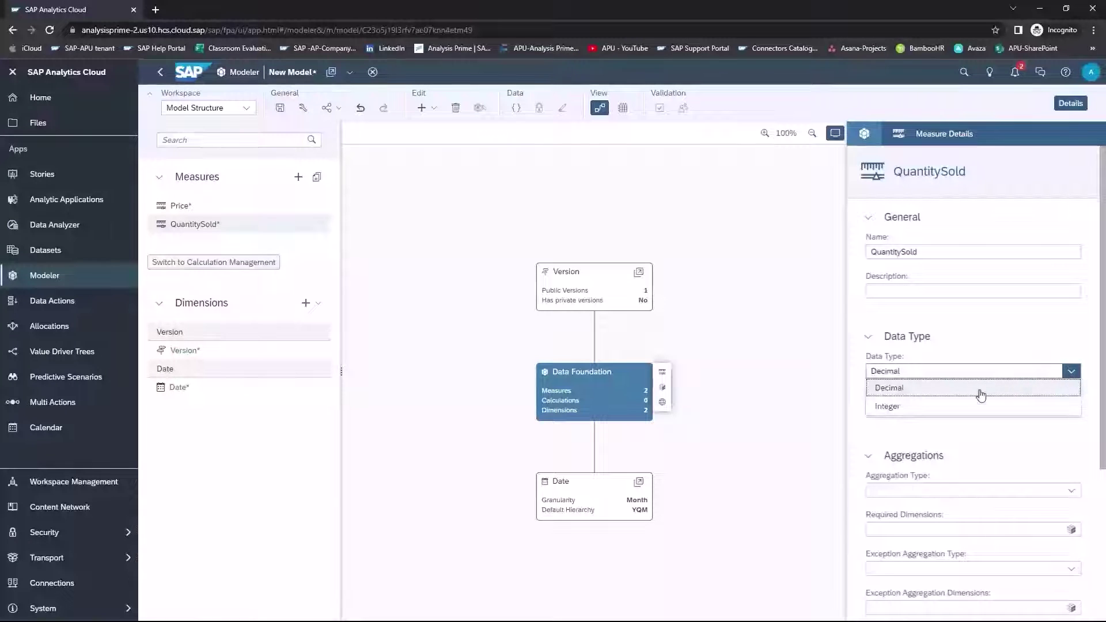
left_click(949, 409)
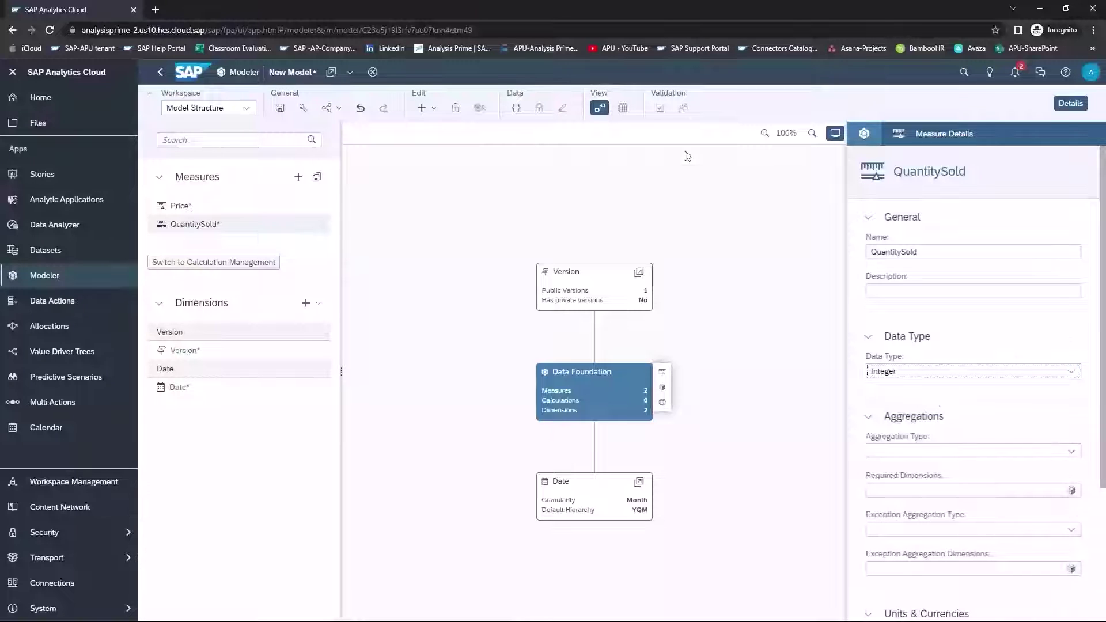
Save the model as 'New Model-APU' by appending -APU to the default name.
left_click(280, 109)
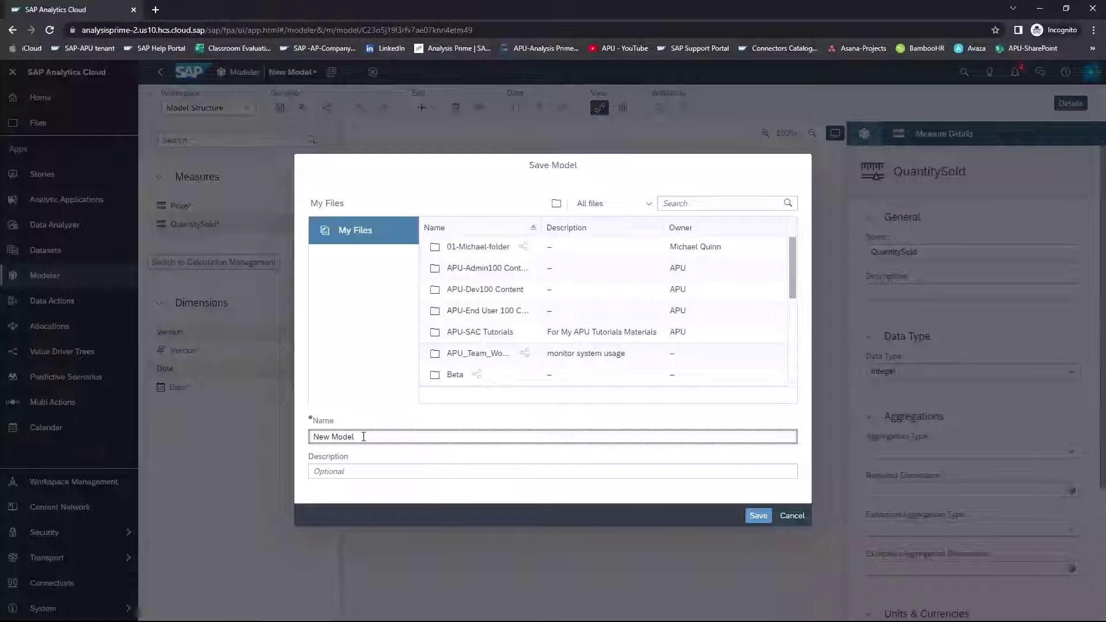
type("-APU")
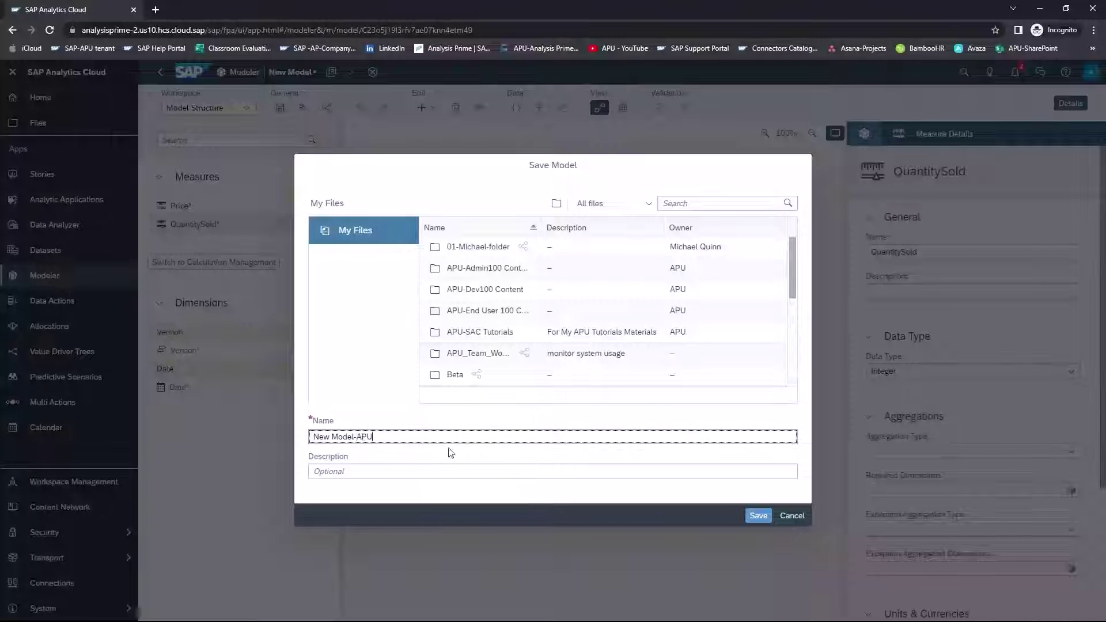
left_click(758, 516)
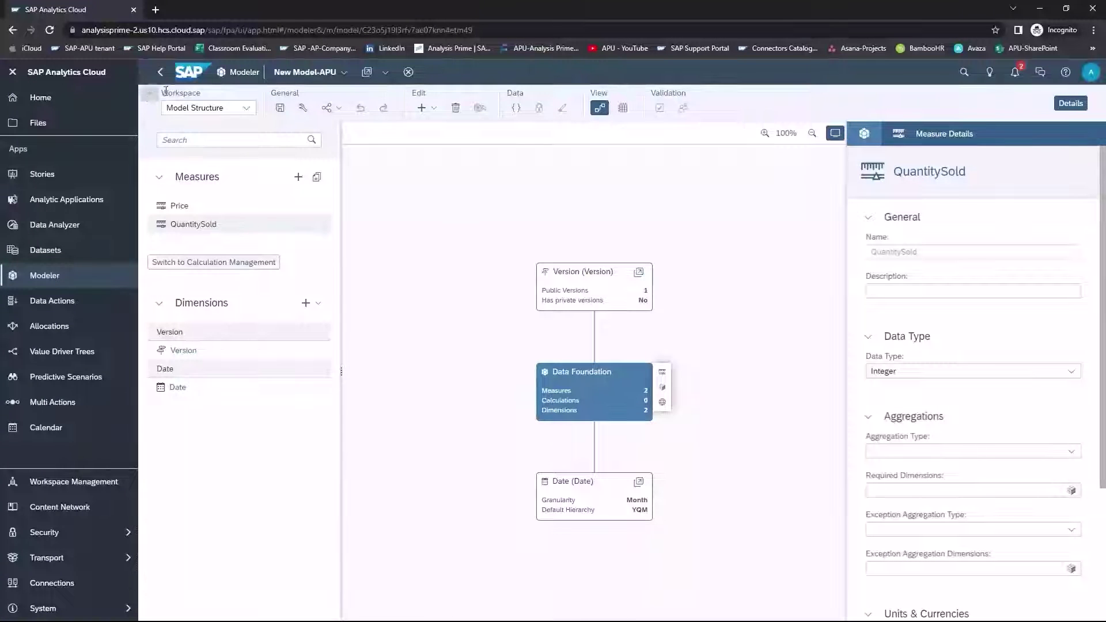
In the Data Management workspace, import the file Sales_DATA01-APU Tutorial.xlsx into the model.
left_click(246, 109)
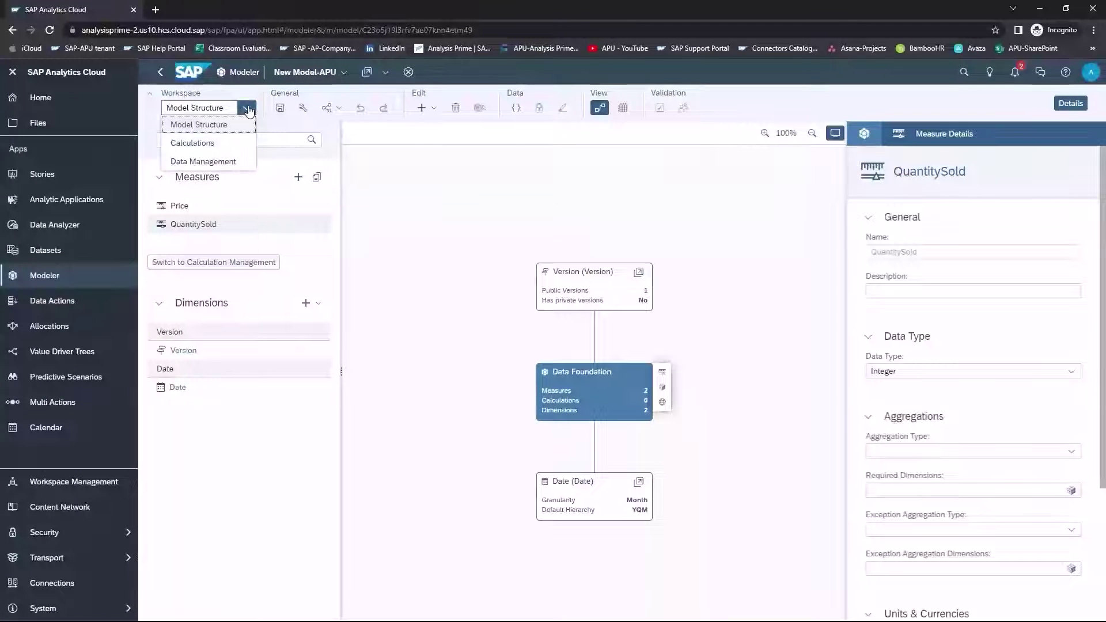
left_click(229, 163)
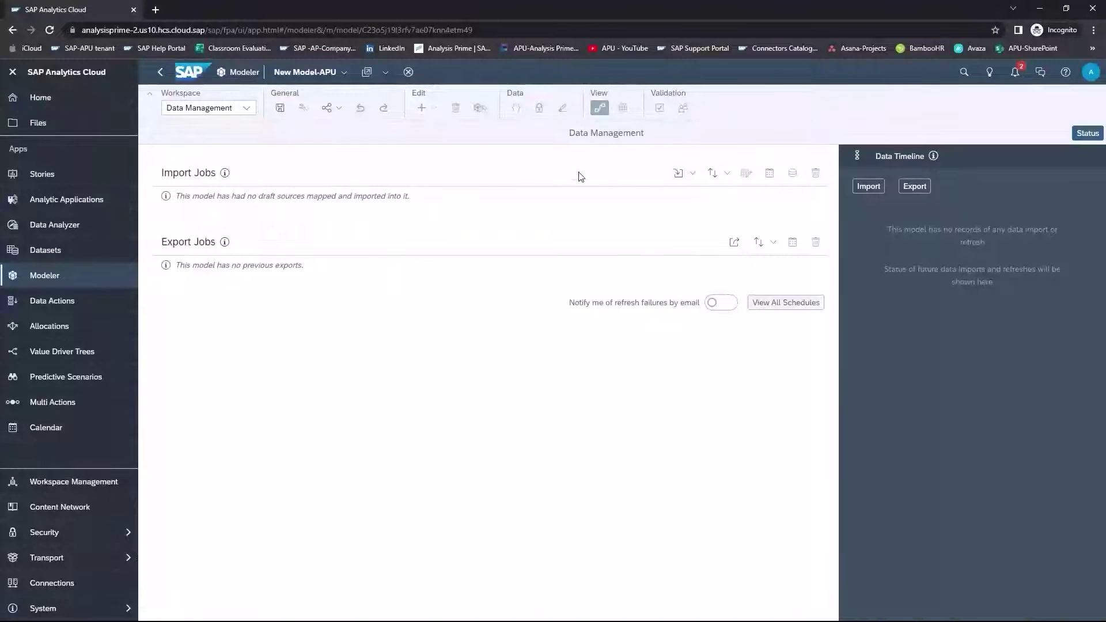
left_click(692, 175)
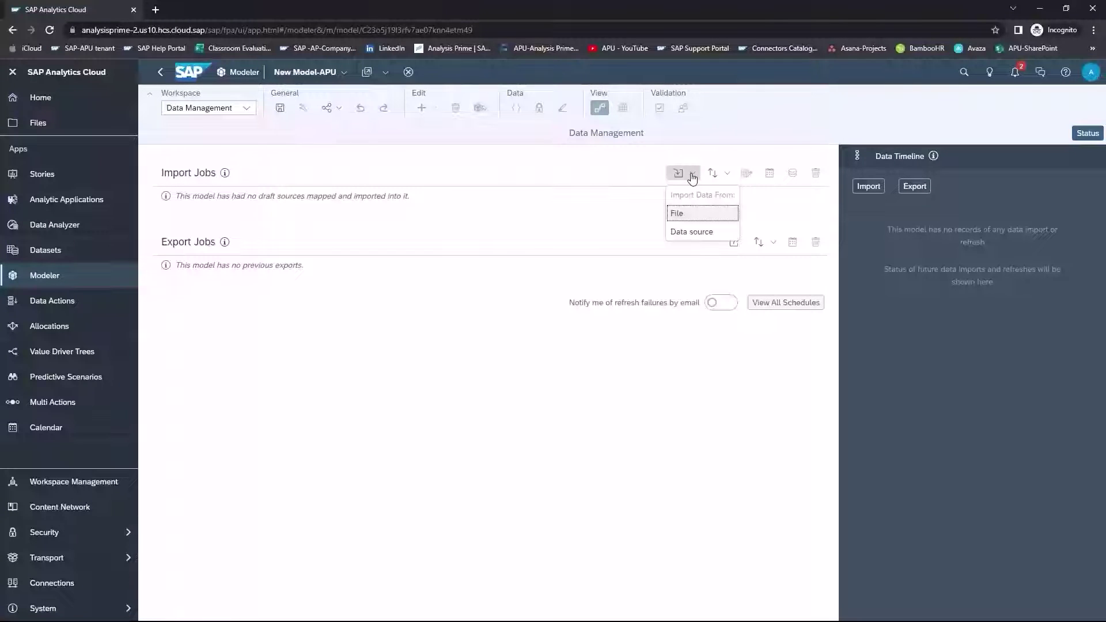
left_click(681, 214)
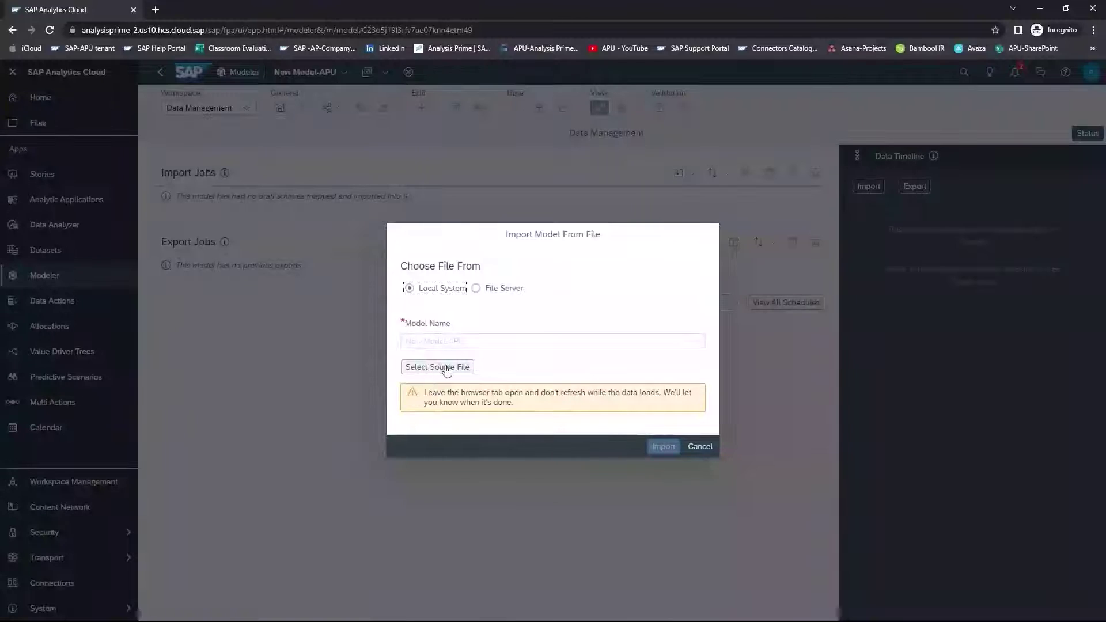
left_click(449, 369)
left_click(219, 101)
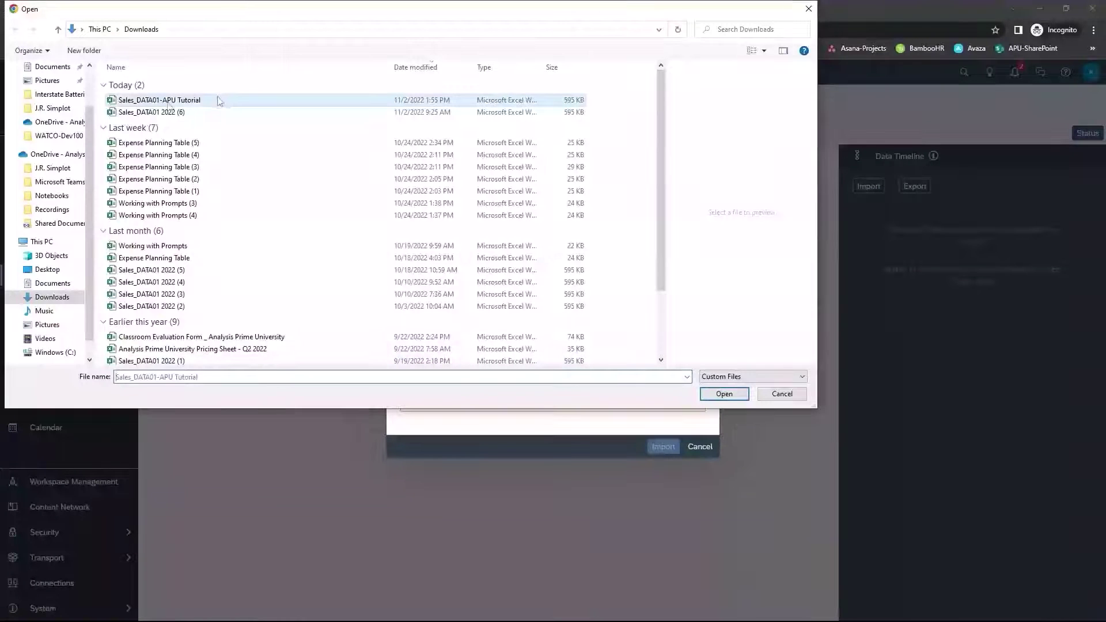
left_click(731, 394)
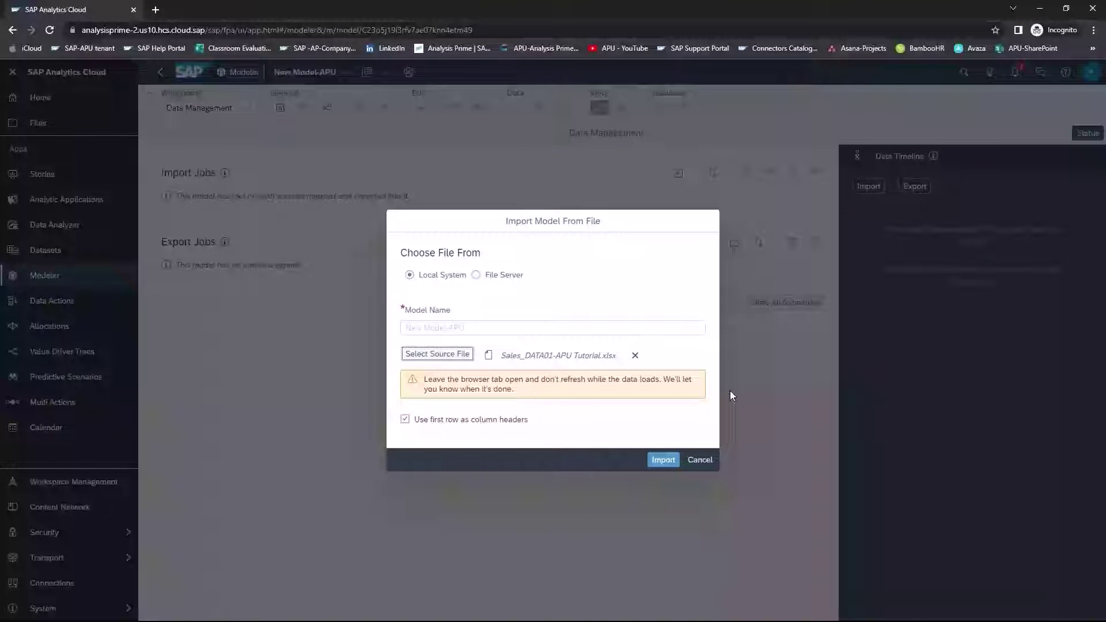
left_click(664, 461)
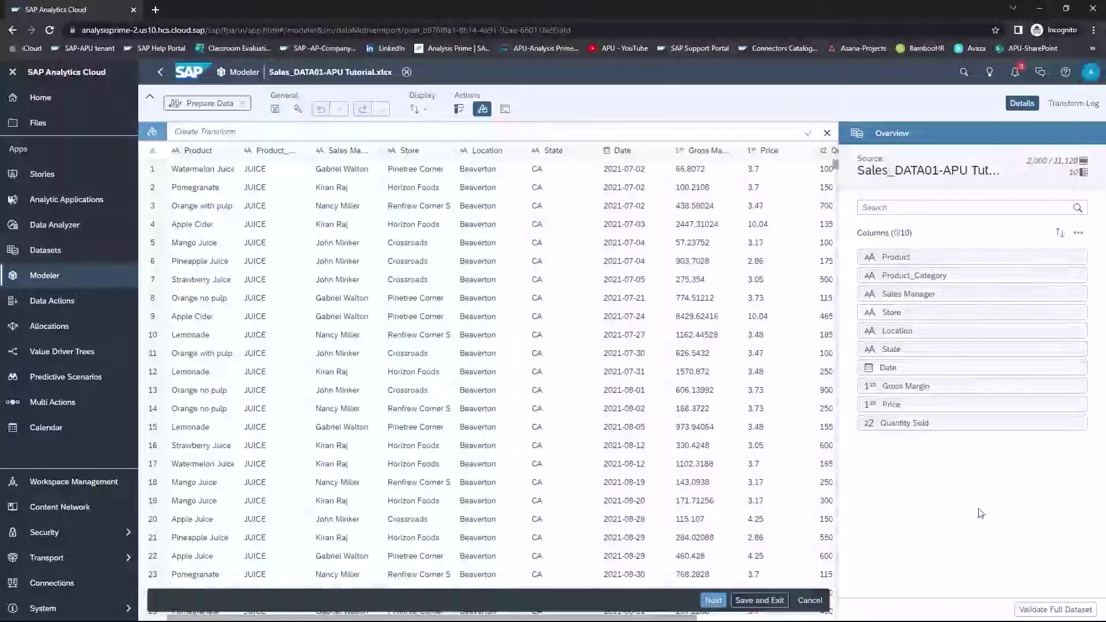
Advance through Prepare Data, Map to Target and Map Properties to the Review Import stage.
left_click(713, 600)
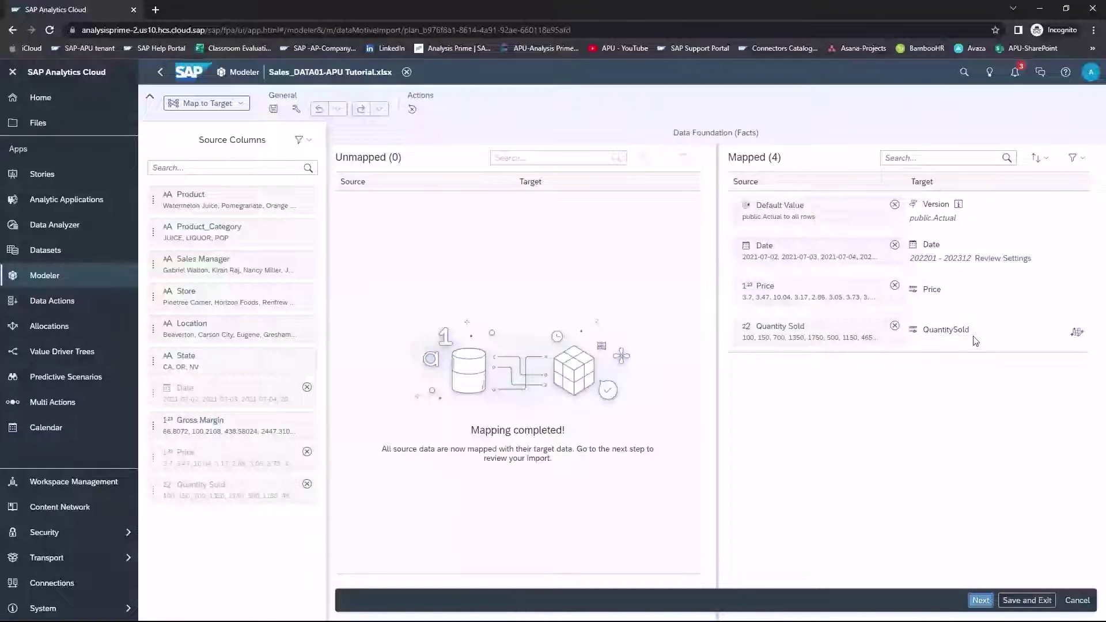
left_click(980, 600)
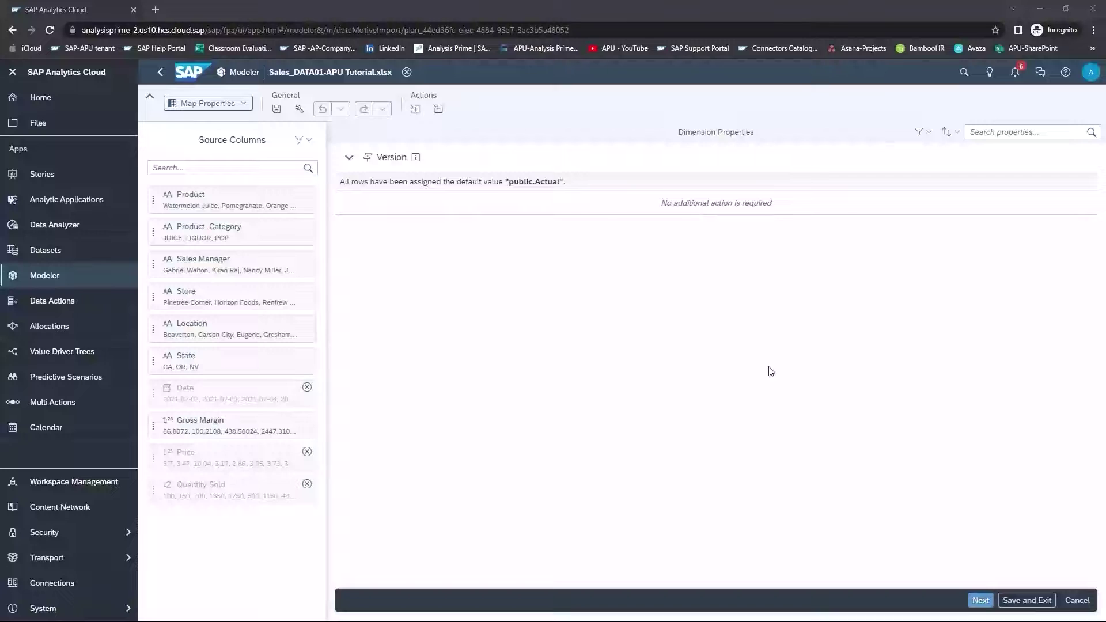
left_click(980, 601)
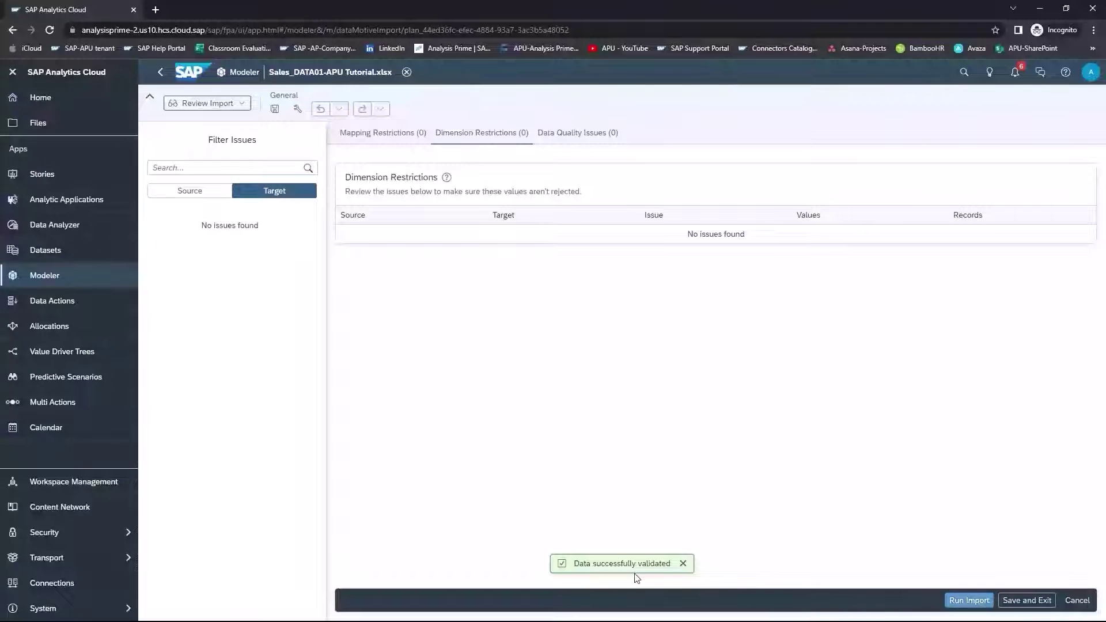
Run the import of the validated sales data.
left_click(969, 600)
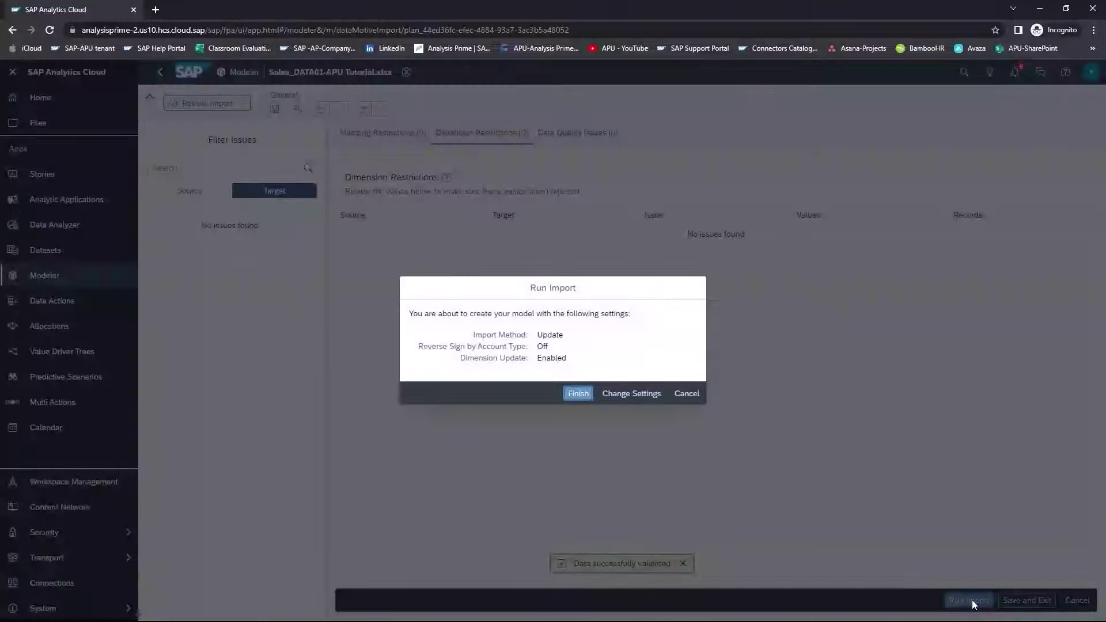